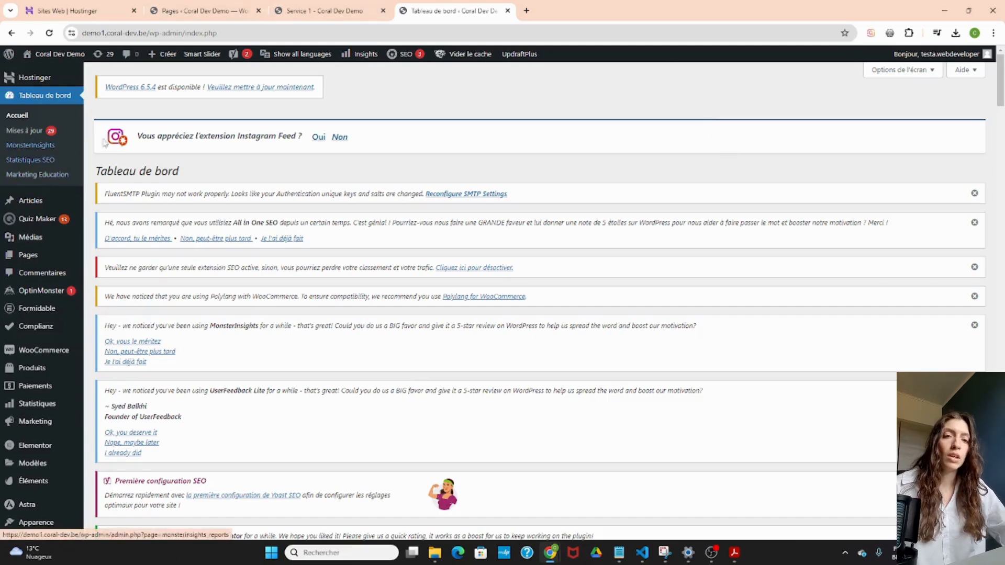
Upload brochure.pdf from the Téléchargements folder to the site's media library
mouse_move(31, 242)
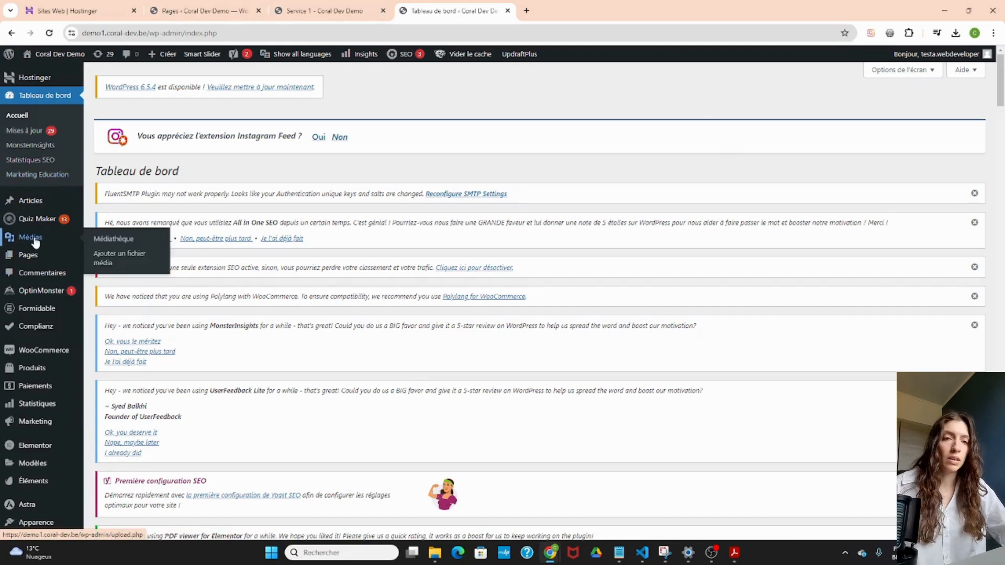
left_click(123, 258)
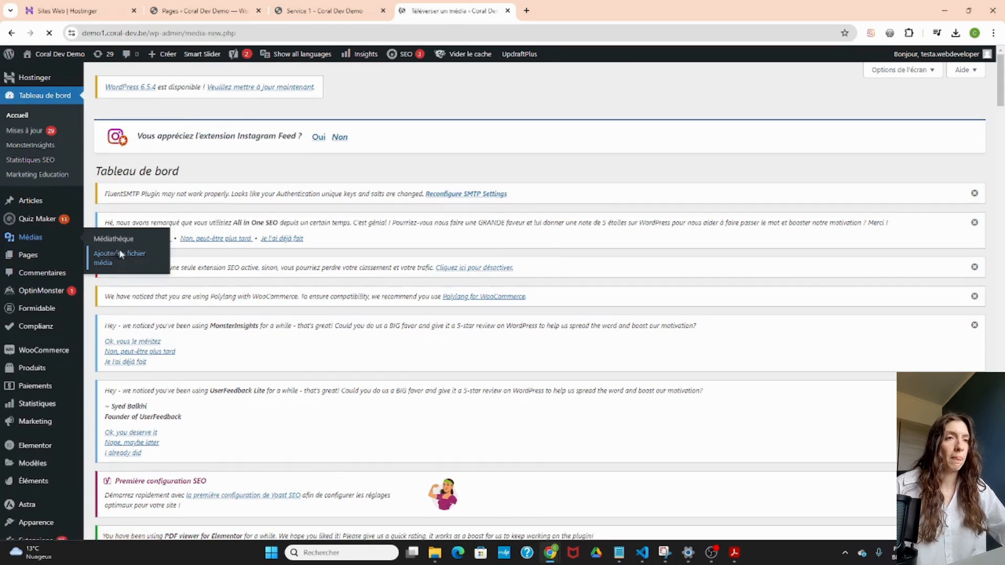
scroll(389, 195, "down", 5)
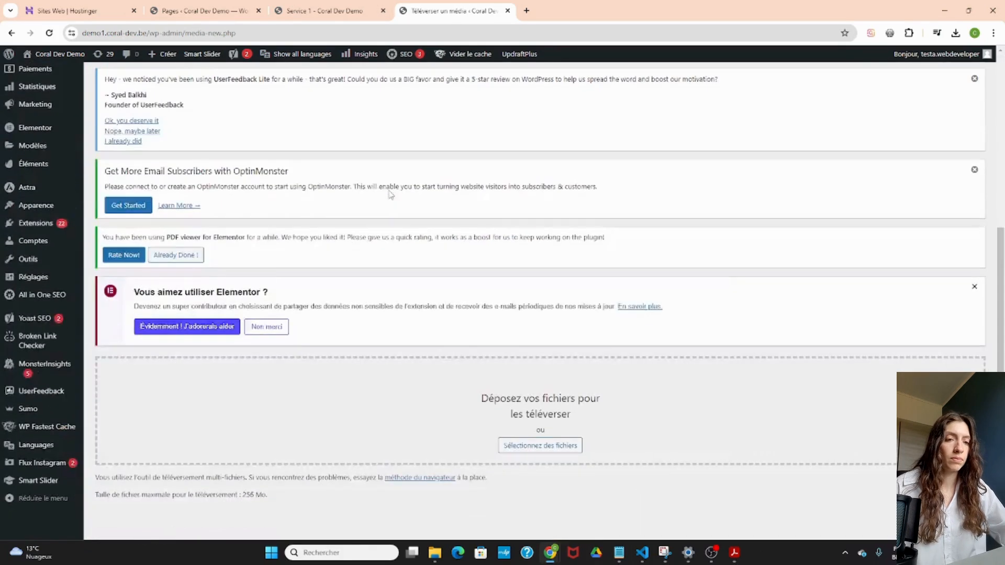
left_click(541, 448)
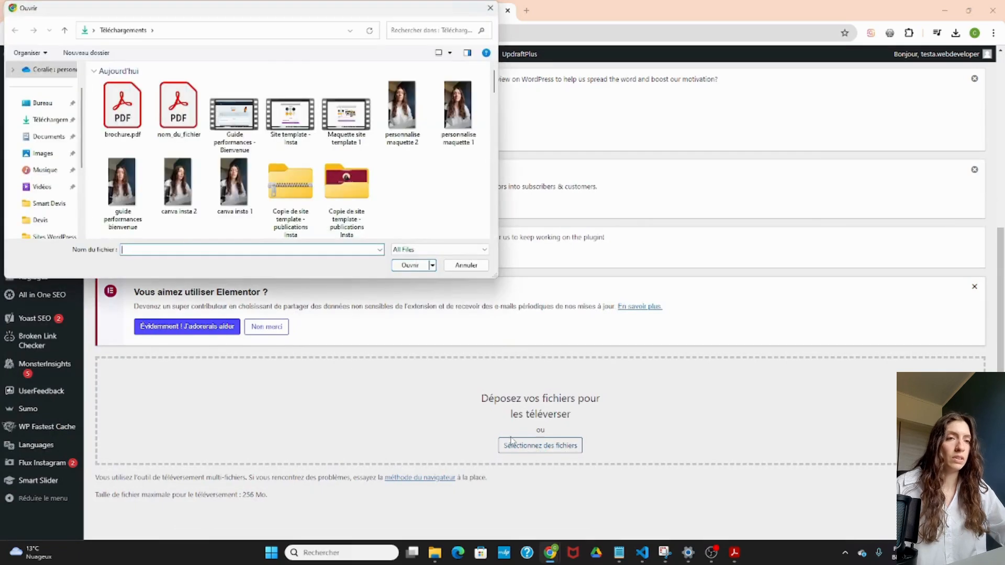
left_click(113, 121)
left_click(402, 267)
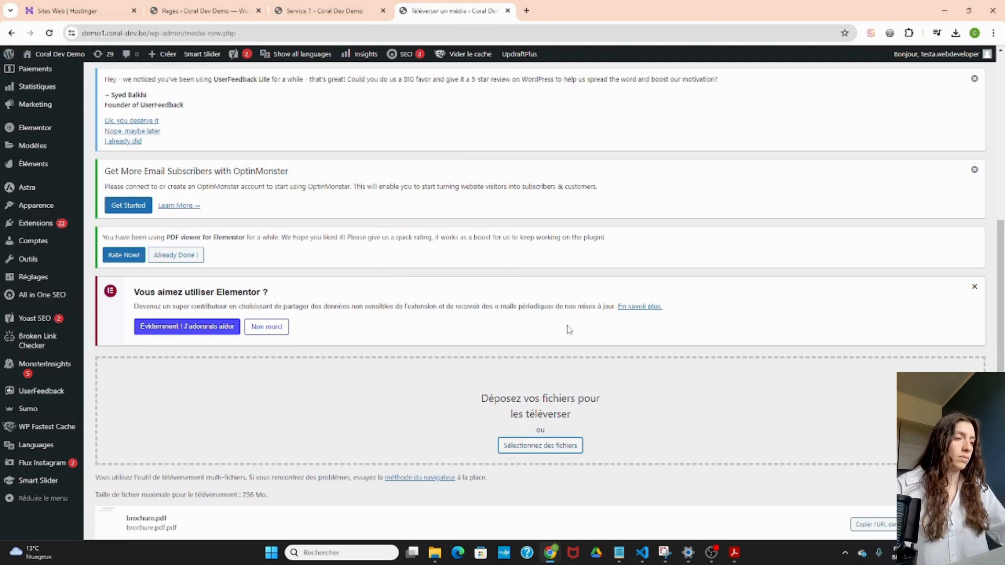
Copy the uploaded brochure's URL and paste it below the HTML snippet in Notepad, highlighting its domain
scroll(570, 330, "down", 1)
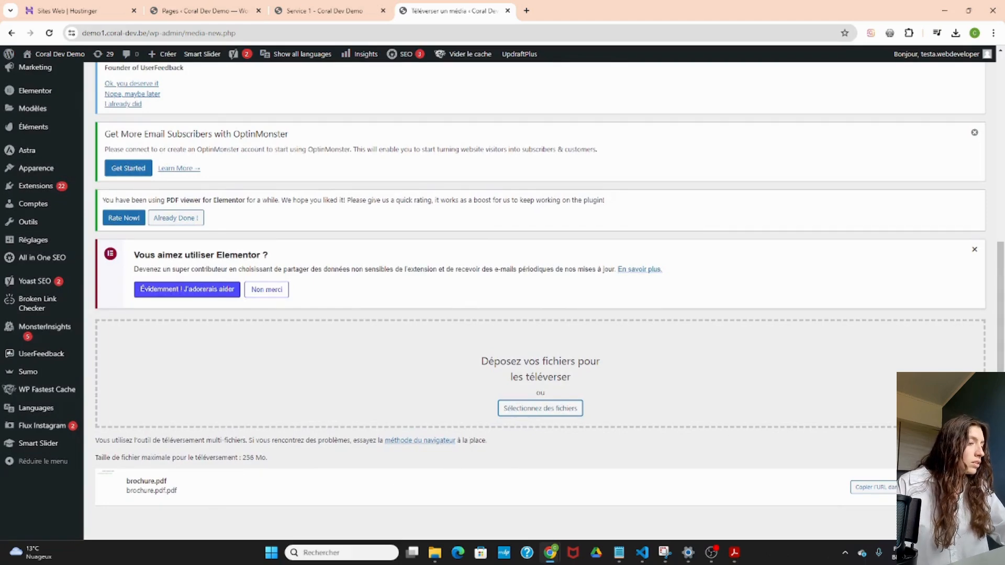
left_click(886, 493)
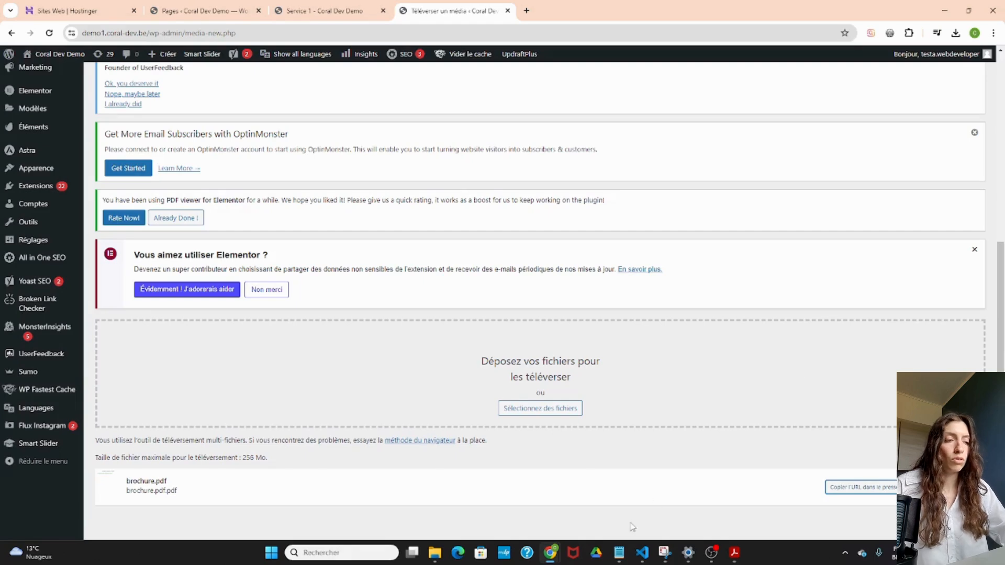
left_click(620, 554)
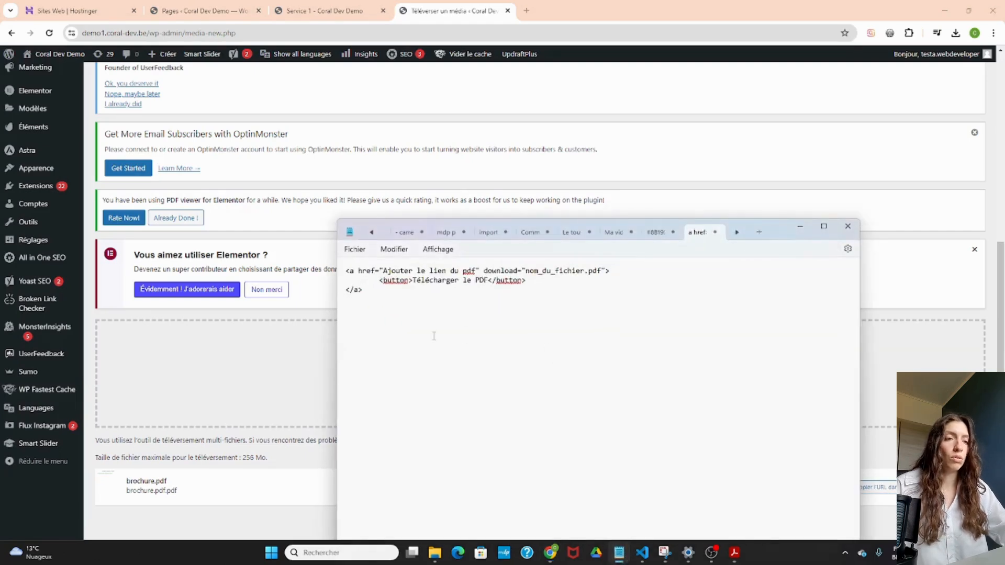
key("Return")
type("https://demo1.coral-dev.be/wp-content/uploads/2024/06/brochure.pdf.pdf")
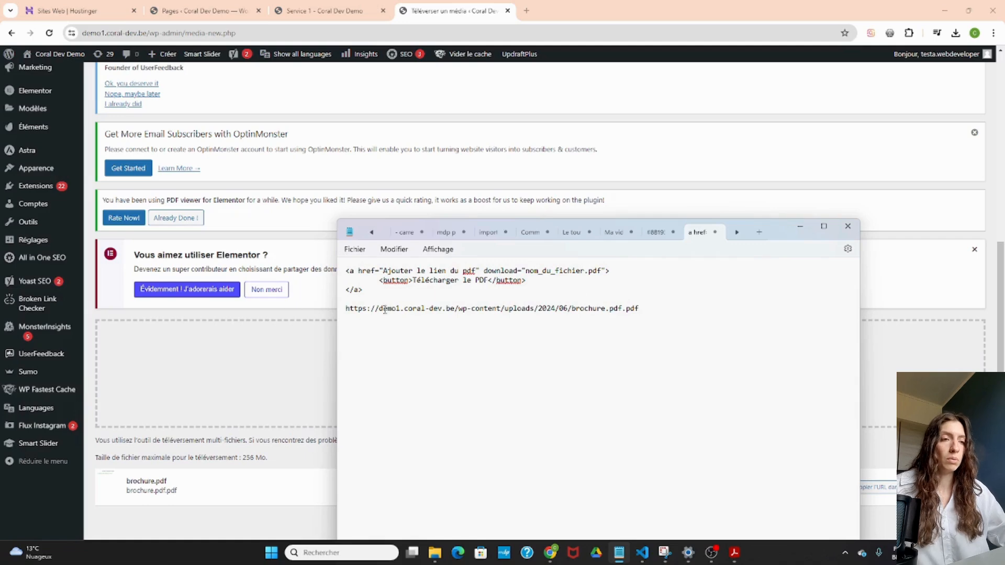
left_click_drag(374, 310, 451, 316)
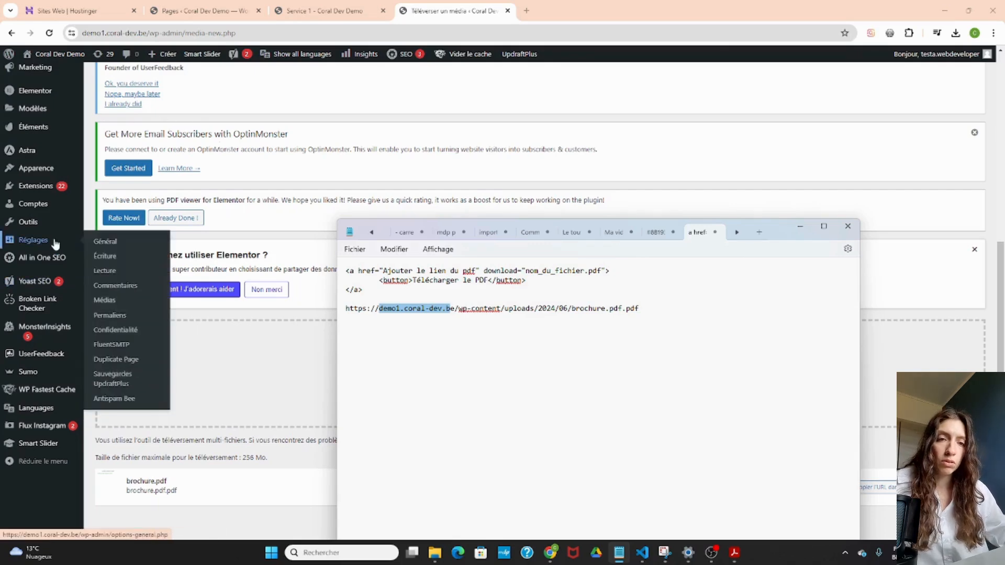
Find the Service 1 page in the site's page list and open it for editing with Elementor in a new browser tab
scroll(47, 166, "up", 2)
scroll(48, 167, "up", 2)
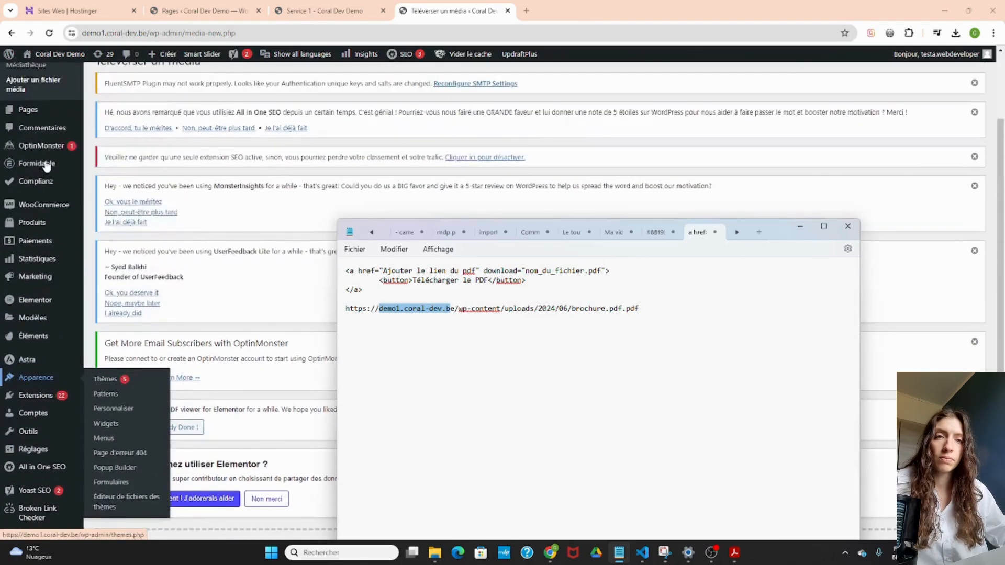
left_click(112, 111)
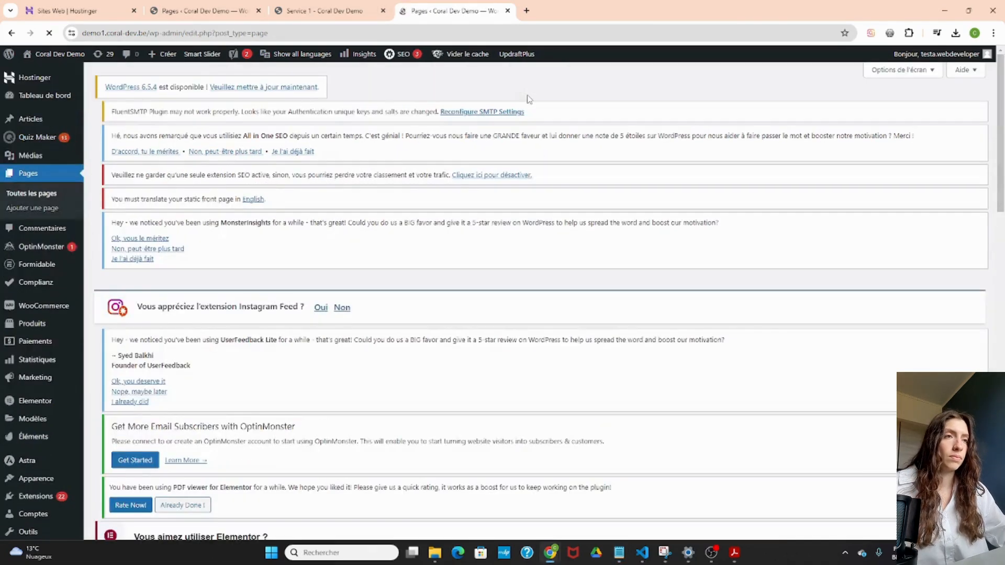
scroll(395, 150, "down", 8)
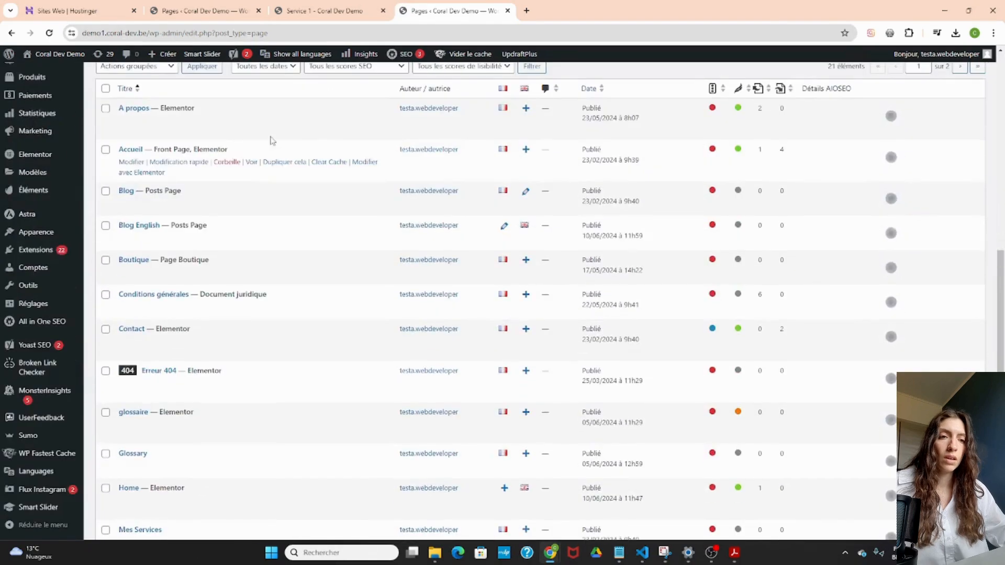
scroll(233, 147, "down", 4)
scroll(241, 148, "down", 4)
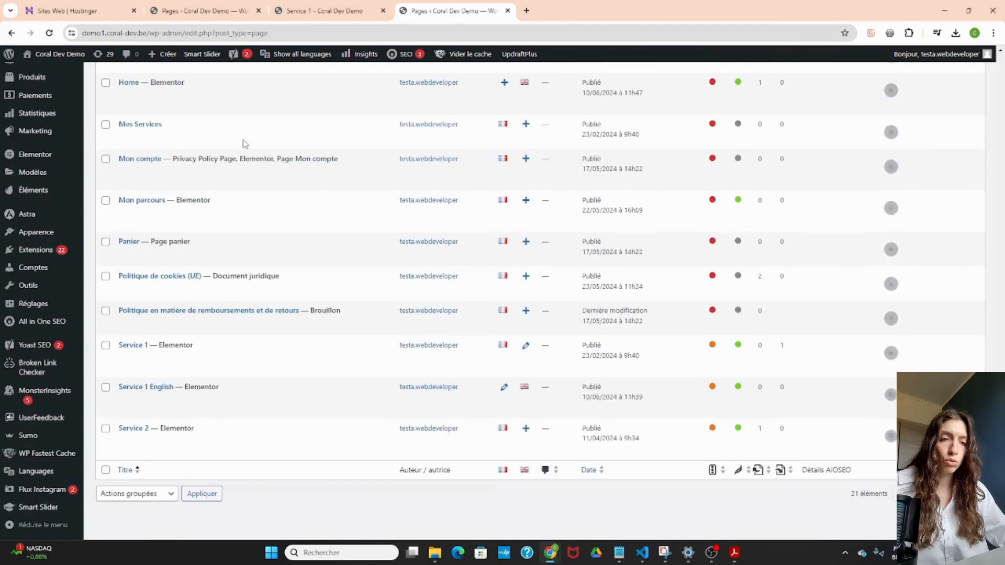
scroll(234, 166, "down", 4)
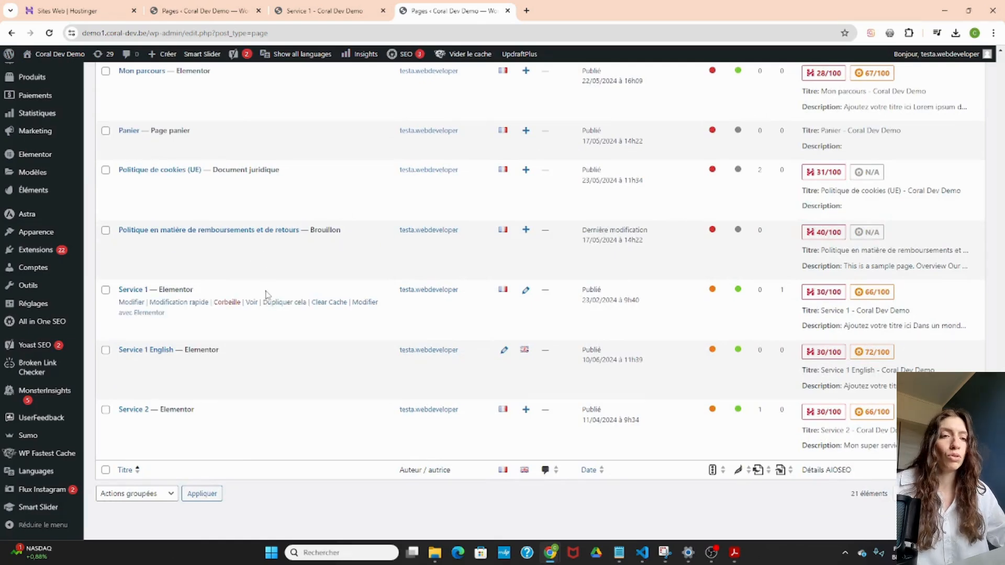
left_click(369, 308)
right_click(369, 307)
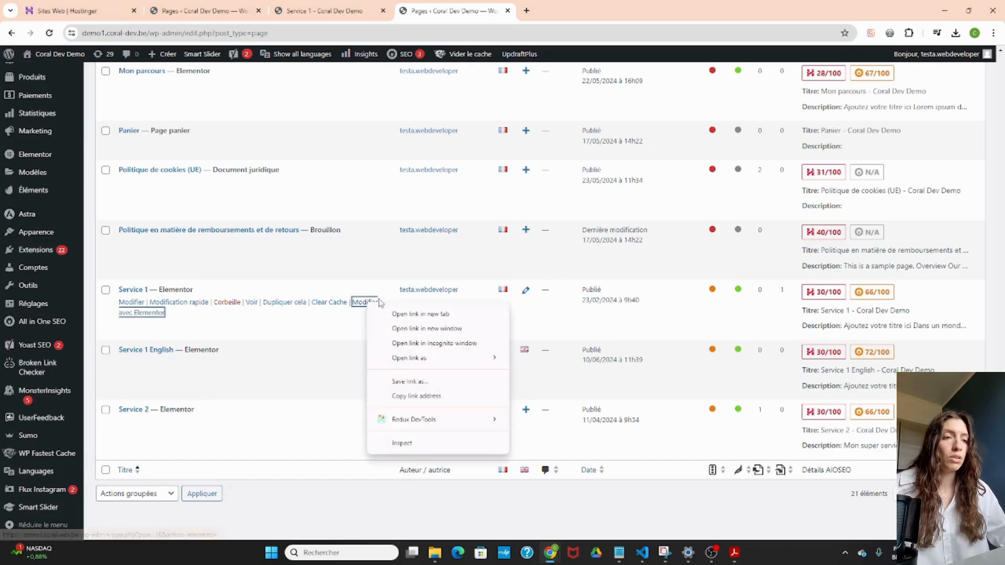
left_click(391, 313)
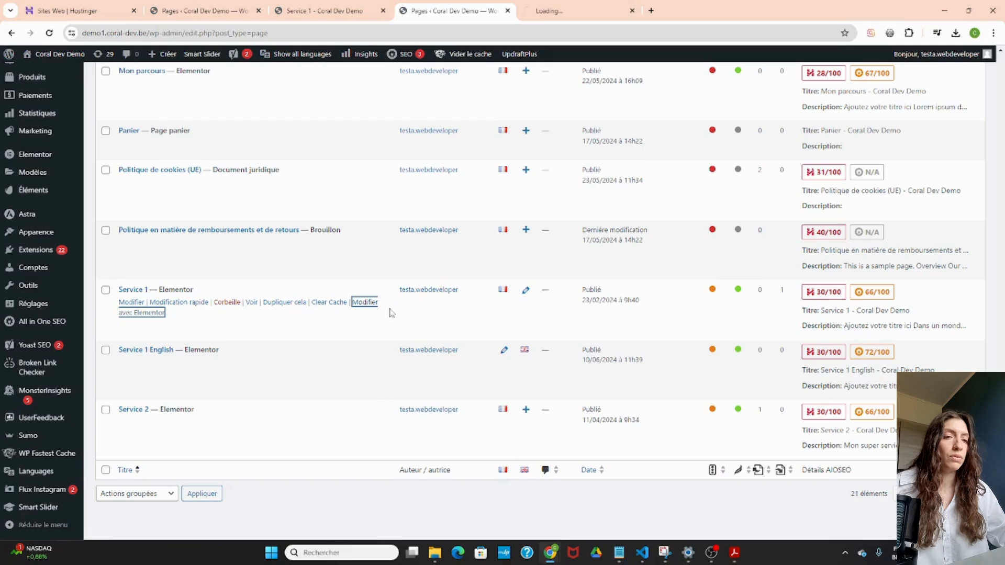
left_click(584, 5)
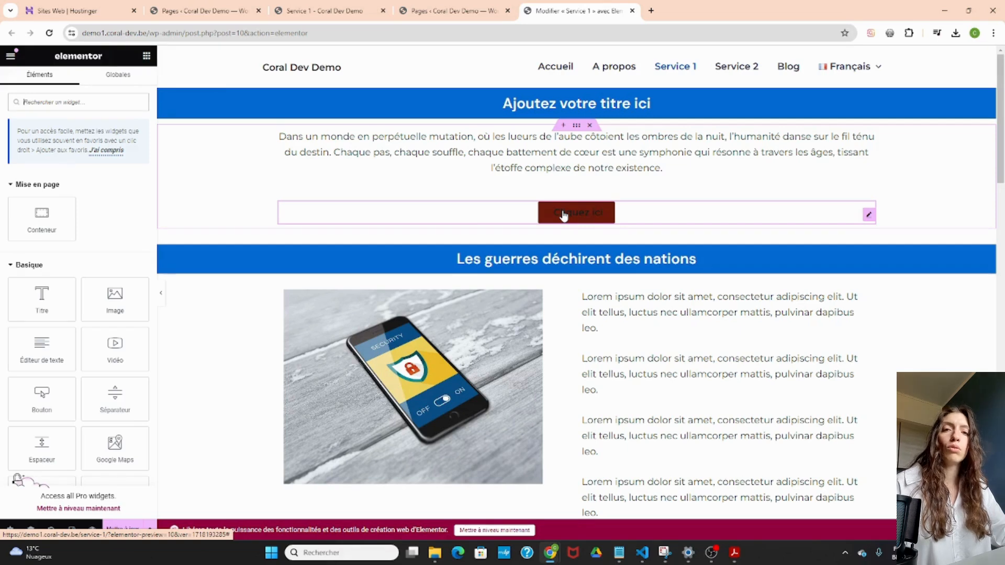
Insert a text editor widget above the "Cliquez ici" button and delete that button
left_click_drag(34, 344, 556, 210)
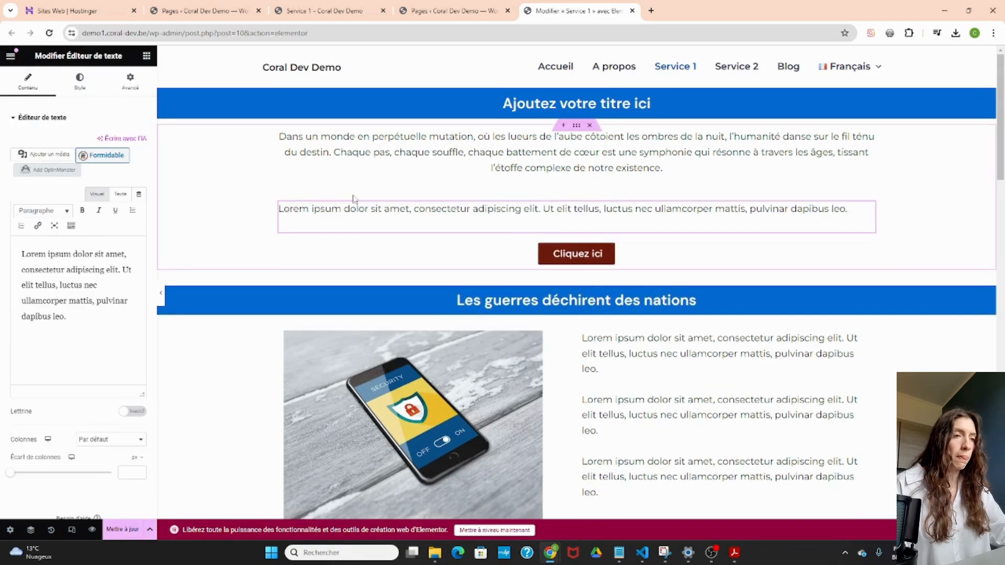
right_click(642, 256)
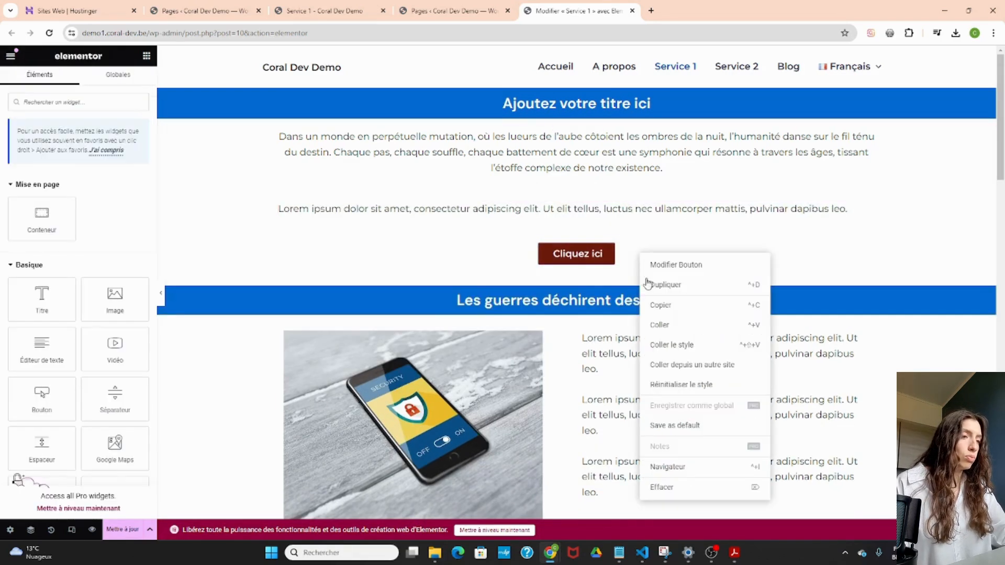
left_click(663, 484)
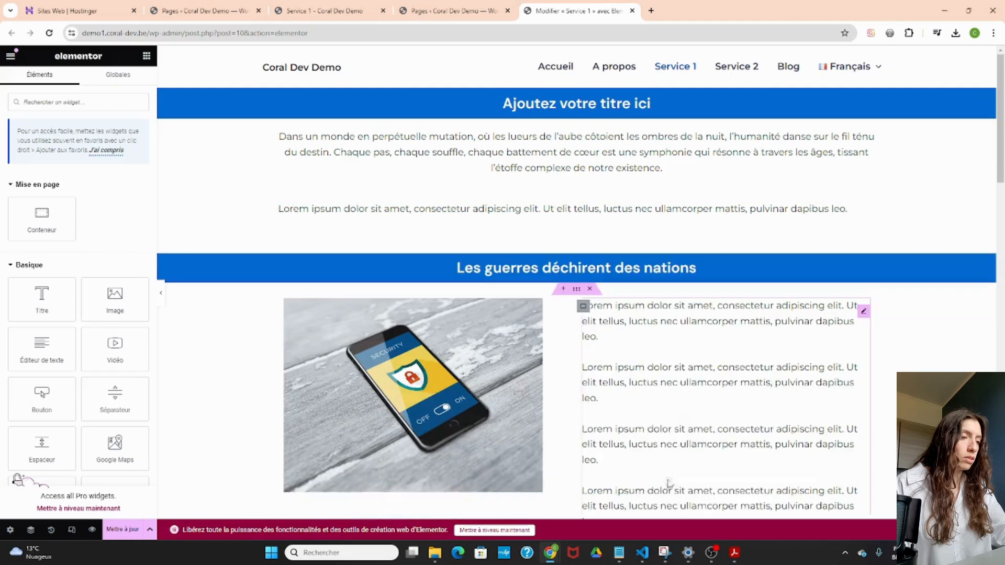
Replace the new text widget's placeholder in HTML mode with the Notepad link snippet containing the "Télécharger le PDF" button and download="nom_du_fichier.pdf"
left_click(405, 210)
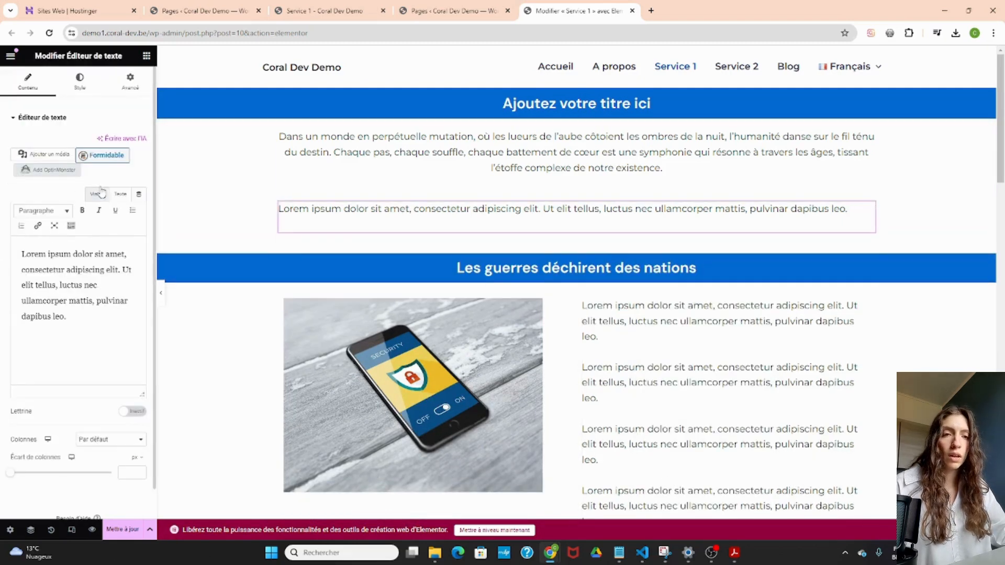
left_click(120, 195)
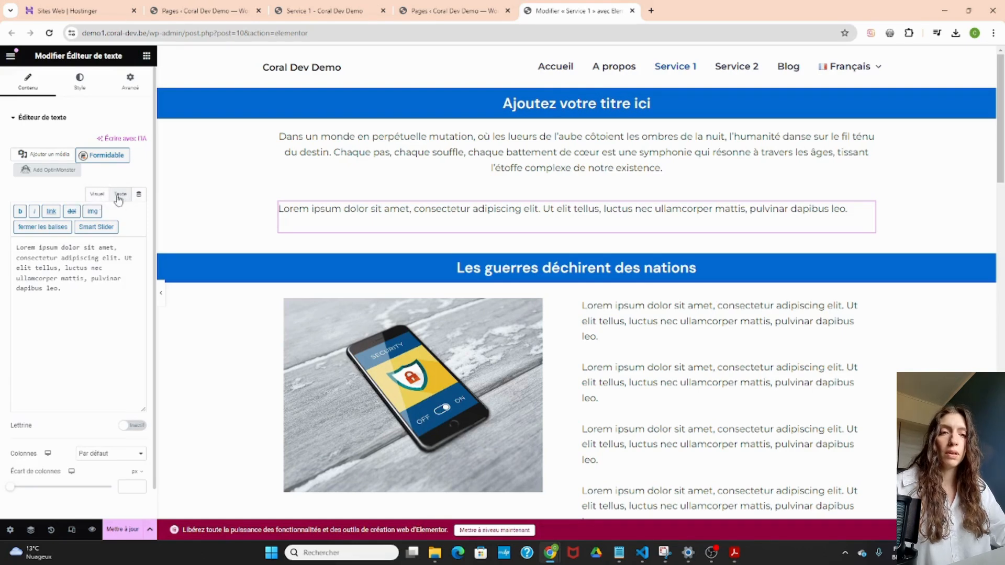
left_click_drag(76, 288, 10, 247)
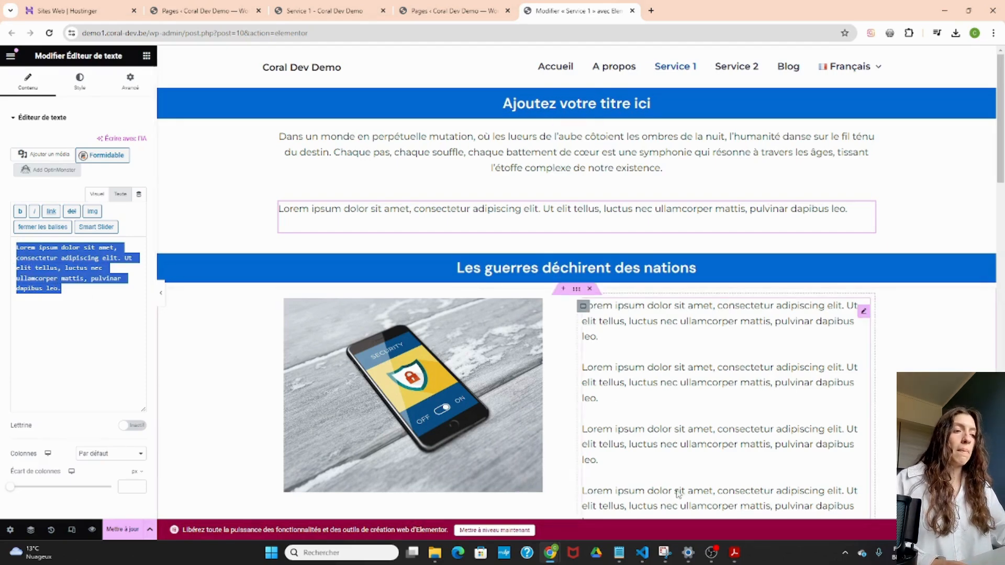
left_click(620, 557)
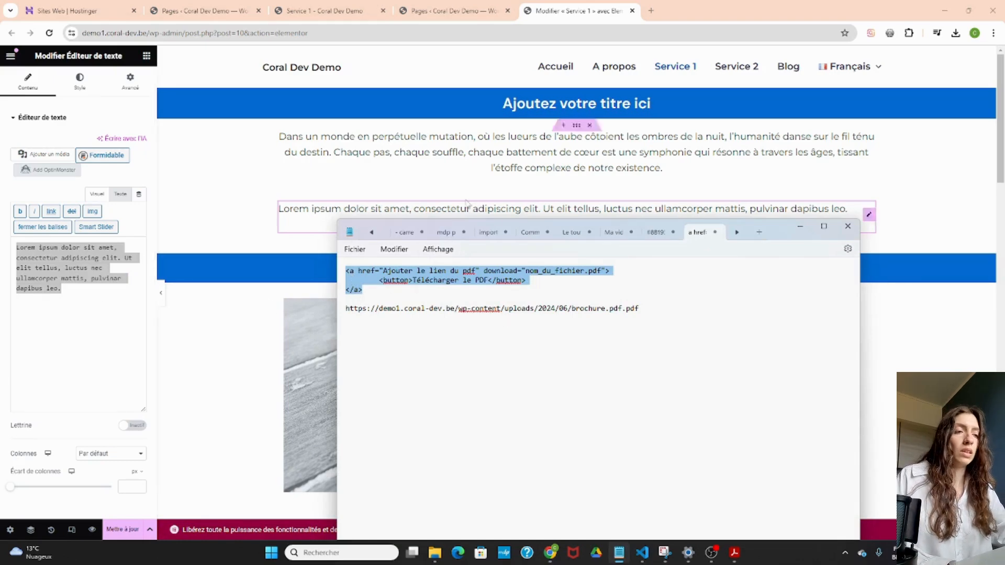
left_click(62, 289)
left_click_drag(61, 289, 9, 253)
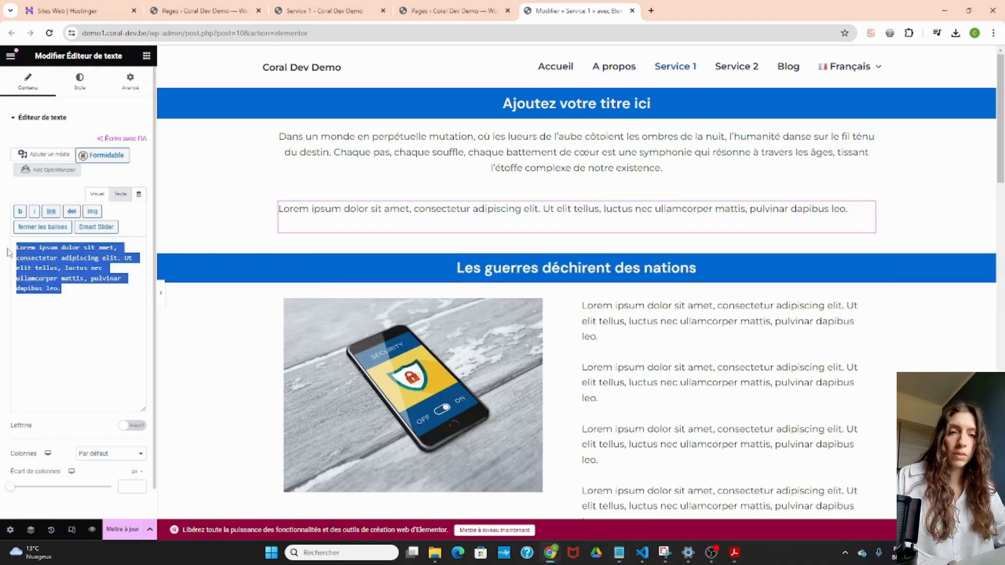
type("<a href=\"Ajouter le lien du pdf\" download=\"nom_du_fichier.pdf\"> \t<button>Télécharger le PDF</button> </a>")
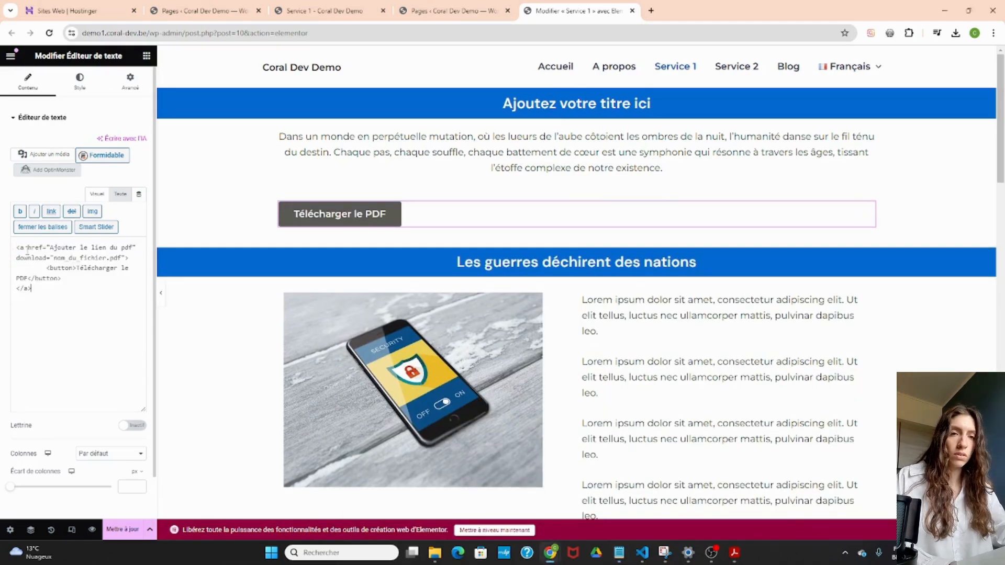
Center-align the text widget containing the "Télécharger le PDF" button and return to its content settings
left_click(83, 94)
left_click(111, 142)
left_click(28, 82)
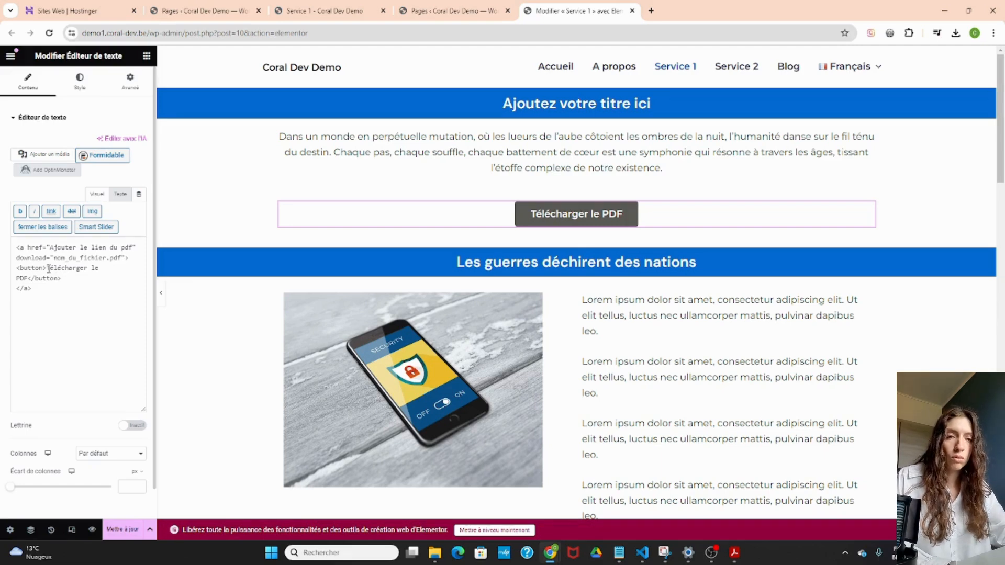
Replace the href placeholder "Ajouter le lien du pdf" with the brochure URL copied from Notepad
left_click_drag(51, 247, 133, 245)
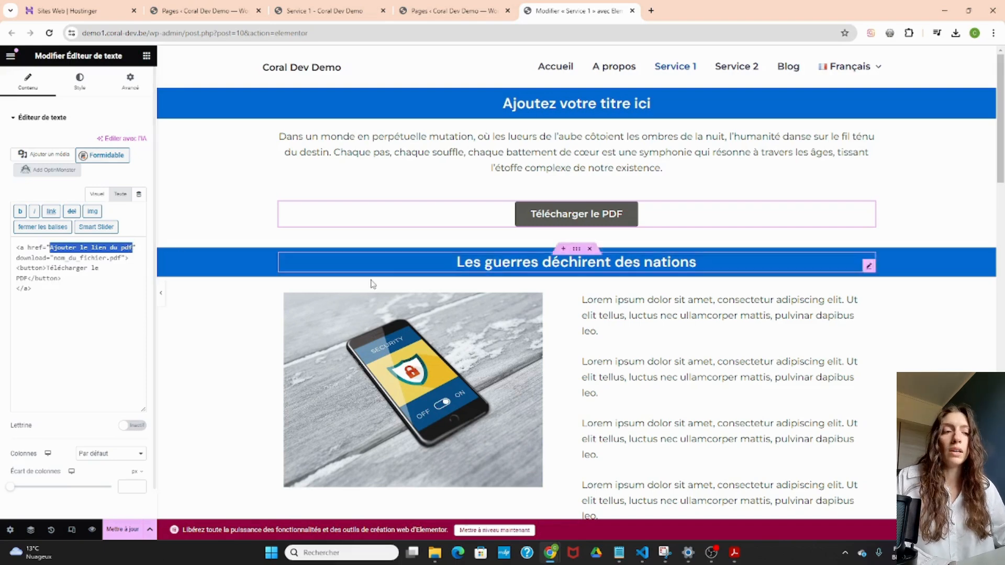
left_click(618, 553)
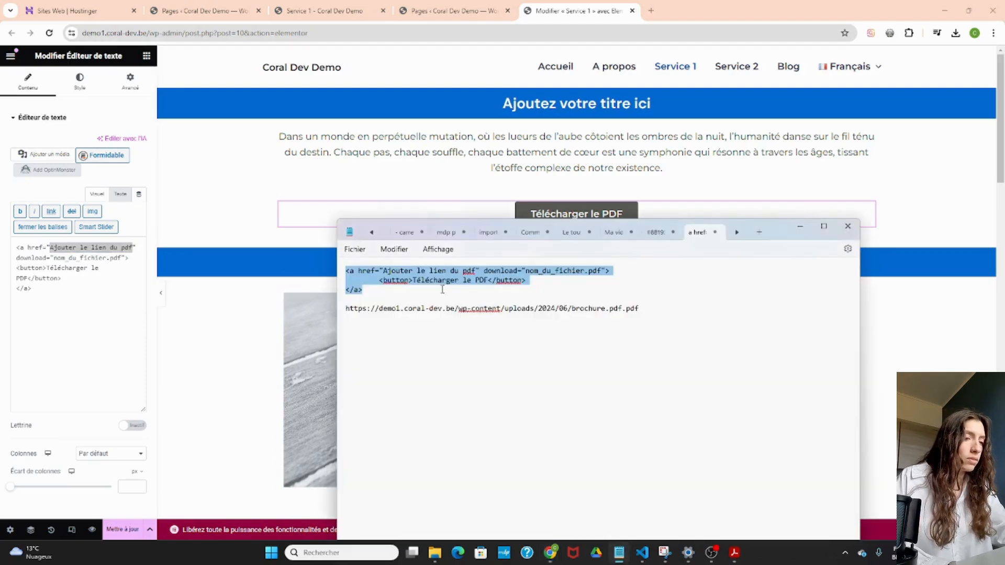
left_click_drag(654, 310, 344, 318)
key("ctrl+c")
left_click(65, 257)
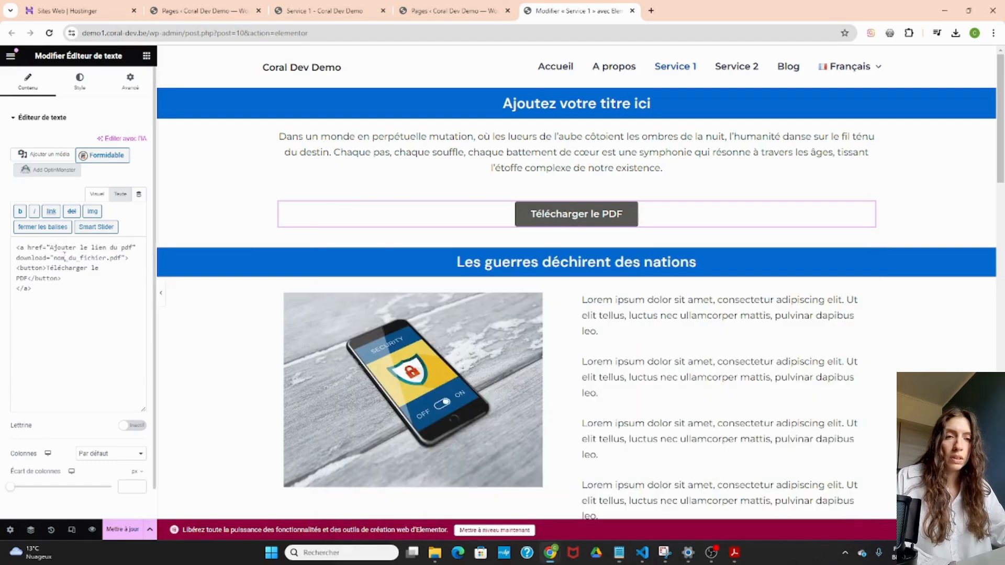
left_click_drag(50, 247, 134, 247)
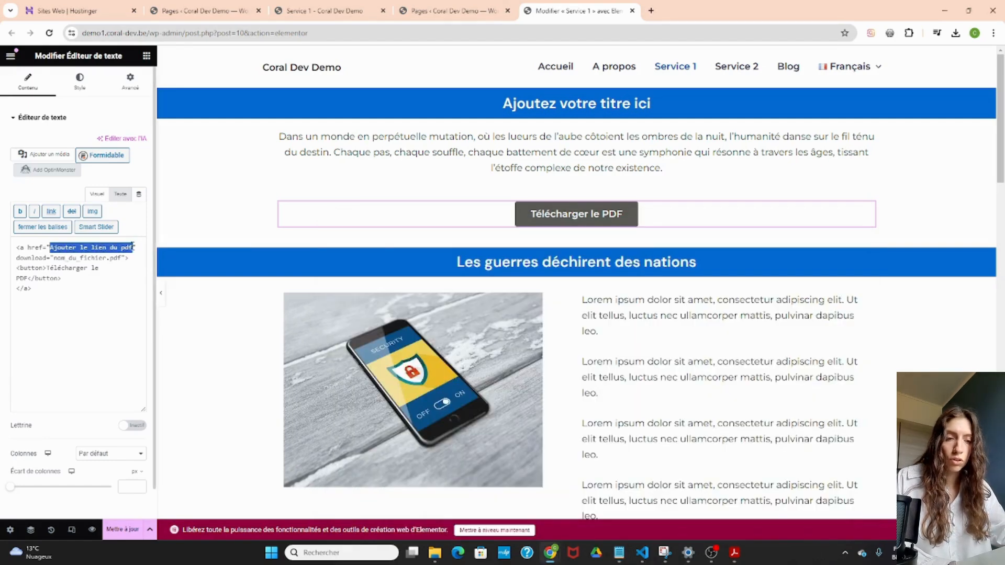
key("ctrl+v")
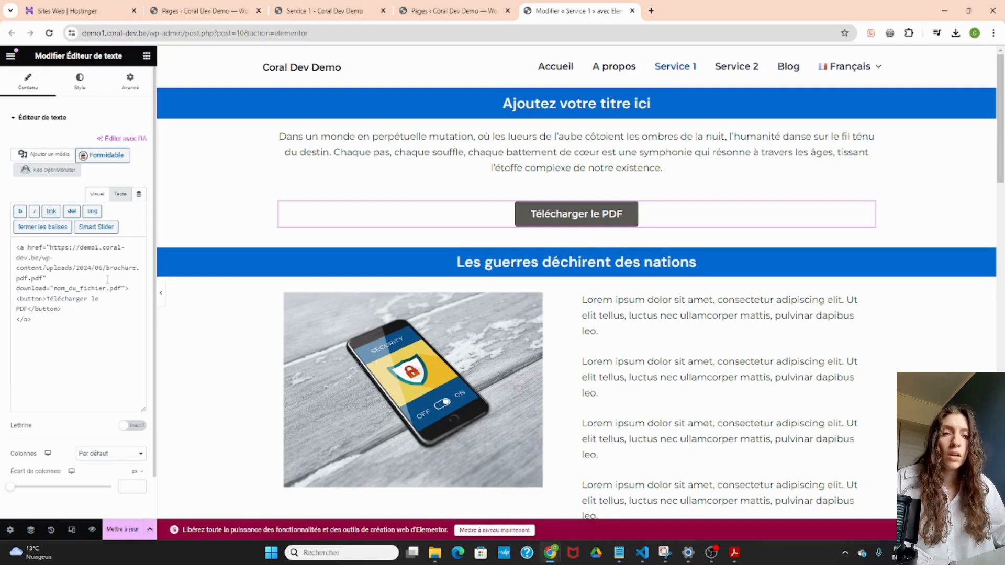
Change the file name in the link's download attribute to coral-dev, keeping the .pdf extension
scroll(108, 279, "down", 1)
left_click_drag(53, 242, 107, 243)
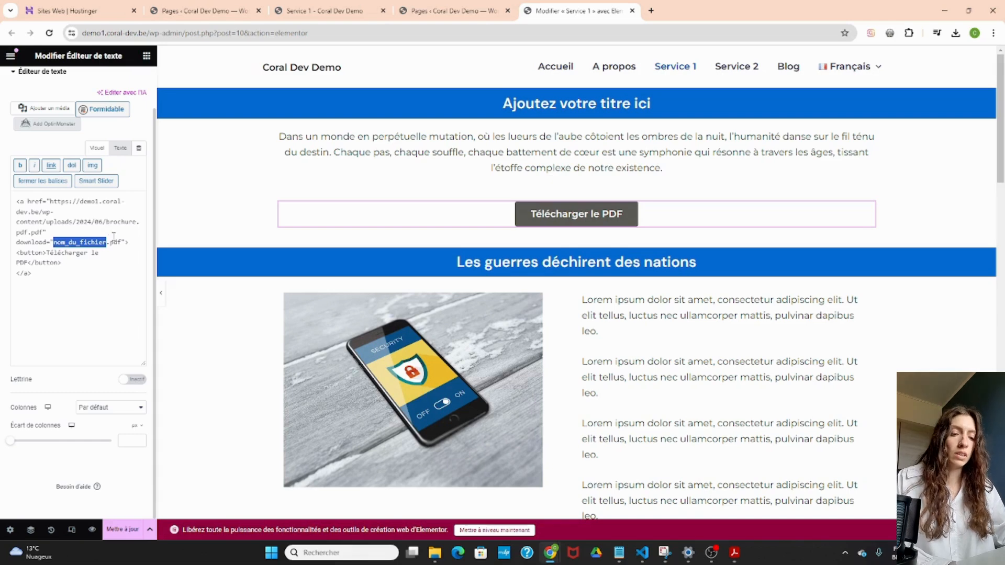
type("coral")
type("-dev")
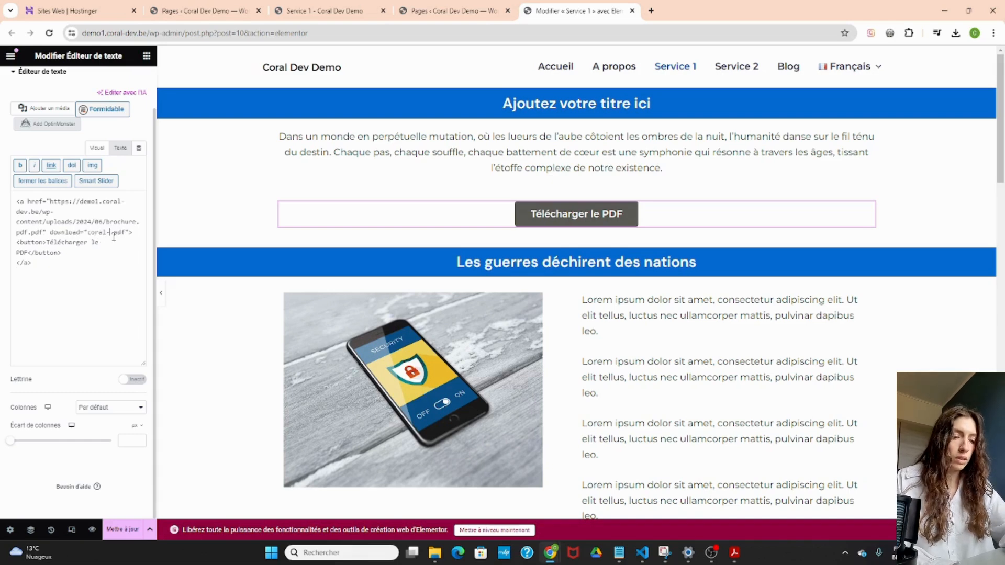
Complete the download file name as coral-dev-brochure.pdf and change the button's label to "Télécharger la brochure" in the HTML snippet
type("-brochure")
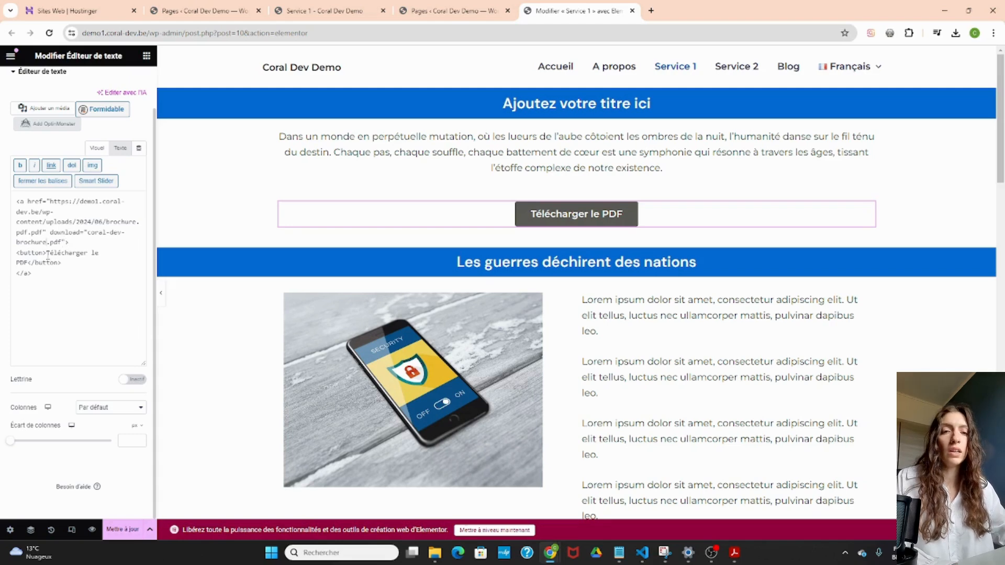
left_click_drag(46, 254, 24, 263)
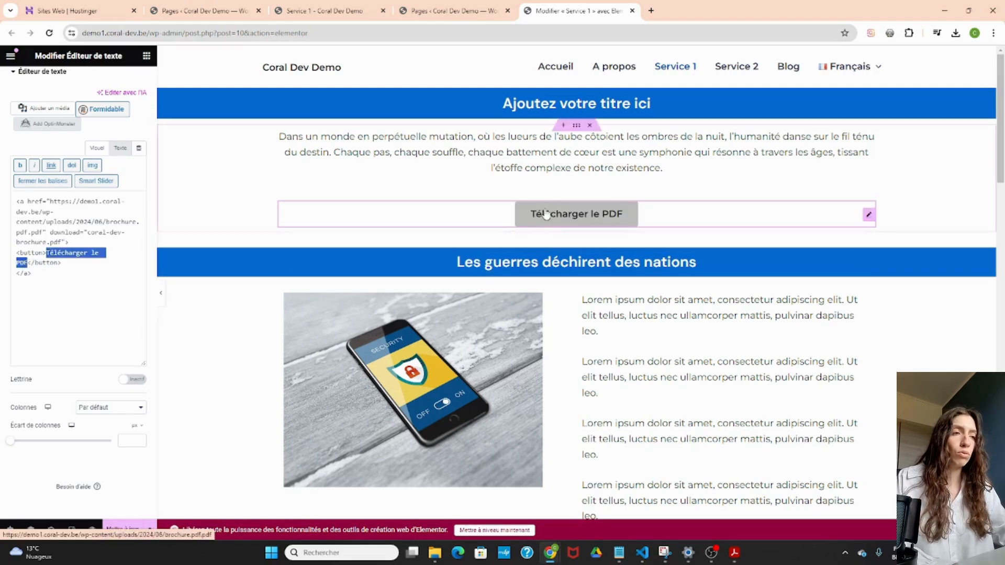
left_click(35, 270)
left_click_drag(95, 252, 32, 263)
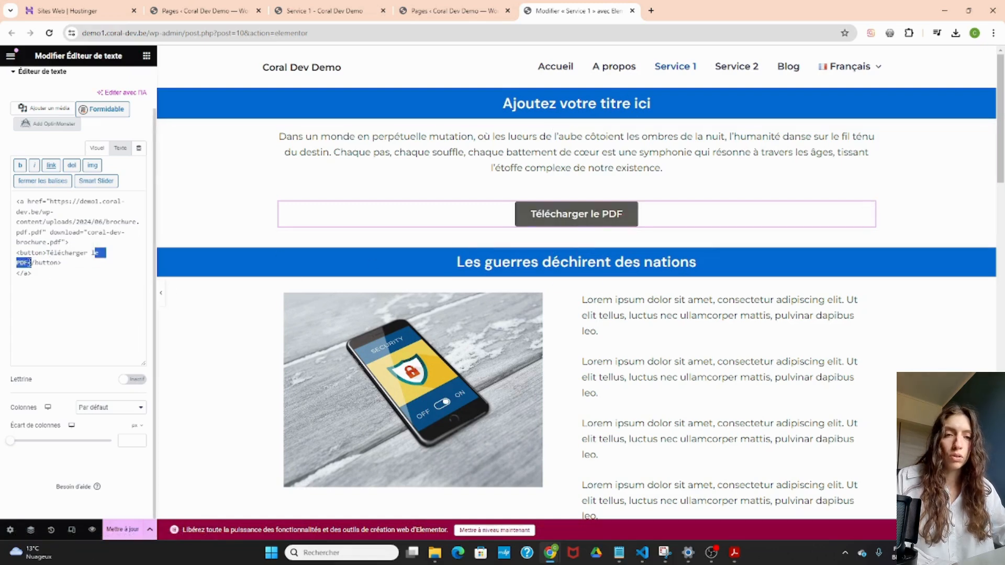
type("la ")
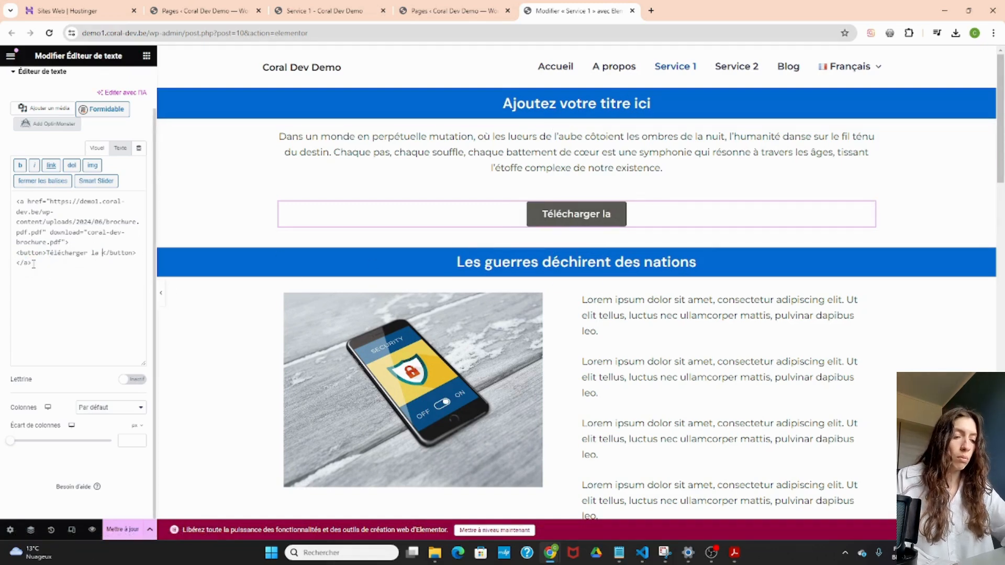
type("brochure")
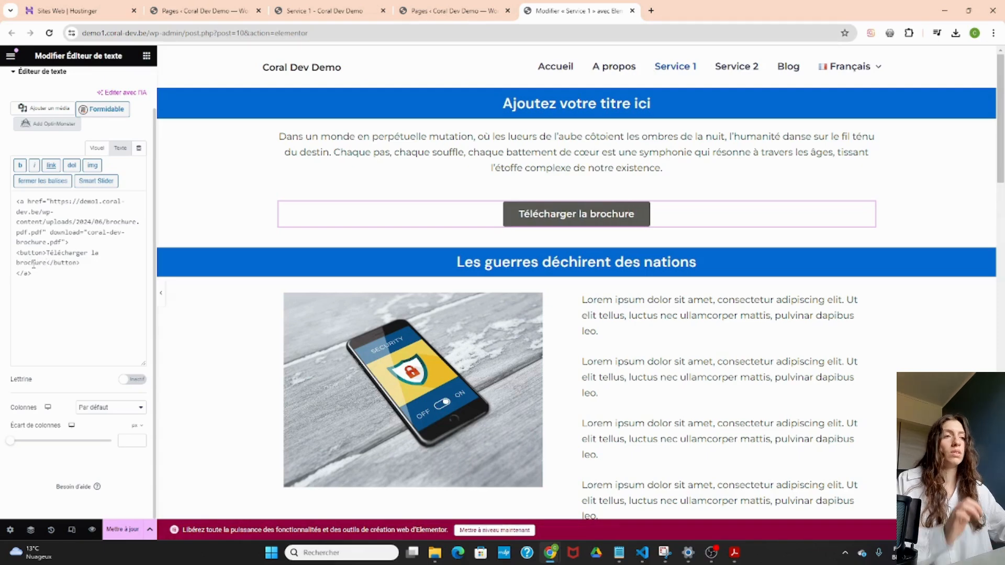
Set the download button's text widget to centered alignment and update the Service 1 page
scroll(34, 266, "up", 1)
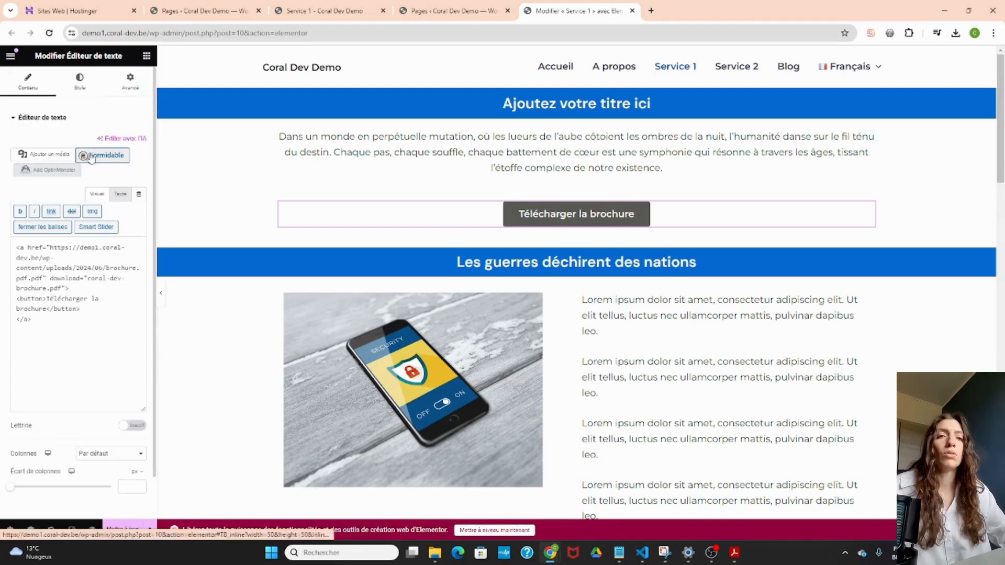
left_click(79, 81)
left_click(112, 143)
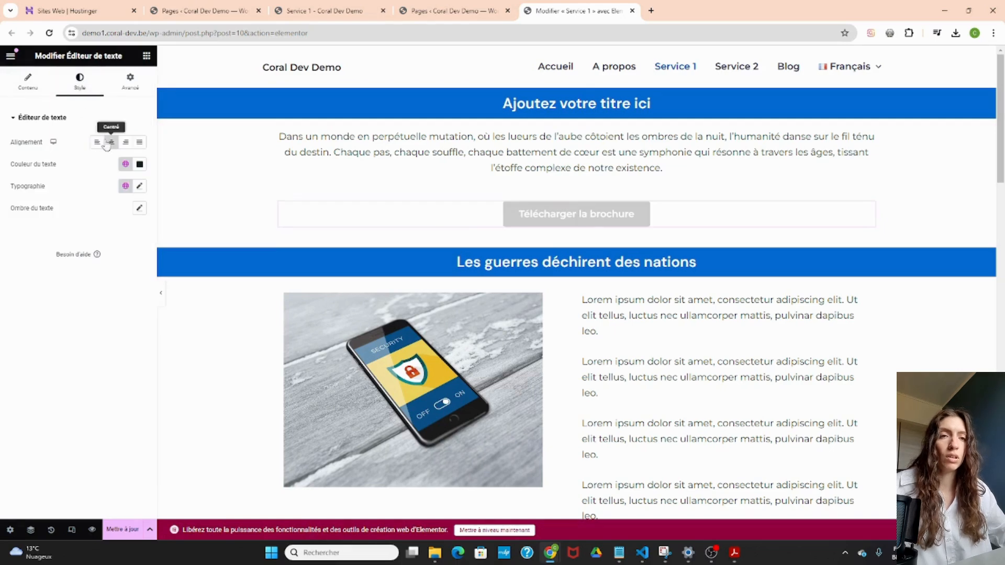
left_click(116, 531)
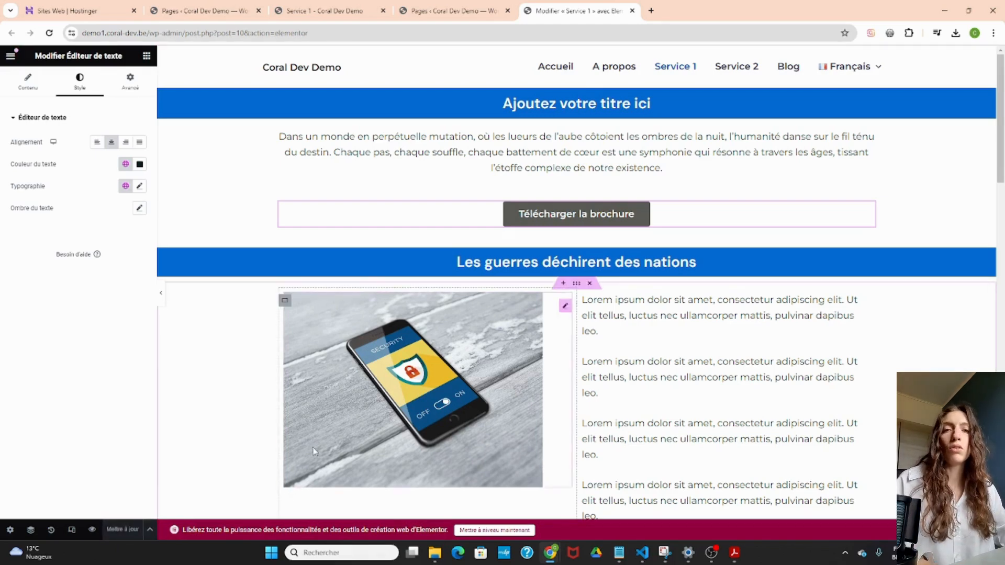
Reload the live Service 1 page and test the PDF download with the "Télécharger la brochure" button
left_click(417, 4)
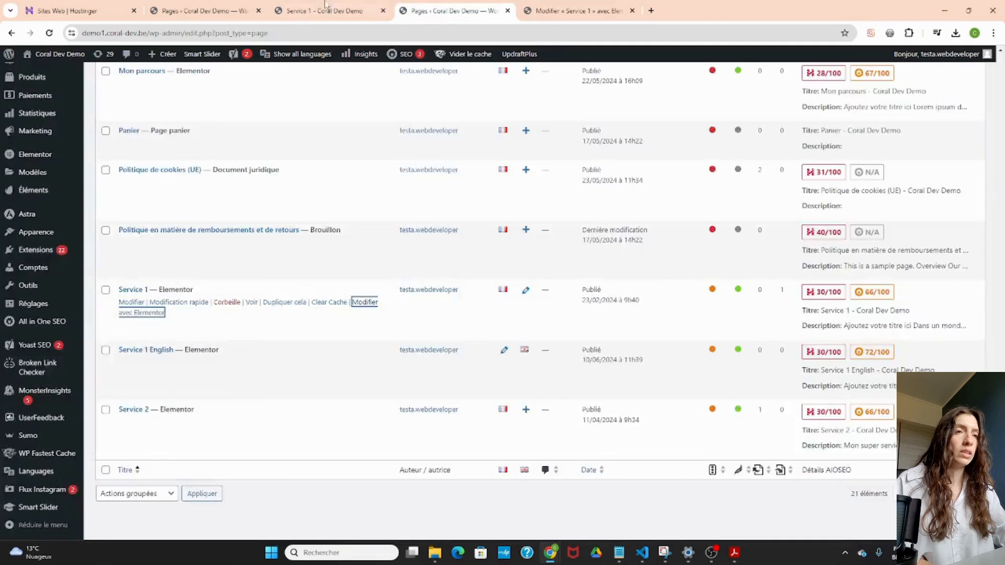
left_click(347, 5)
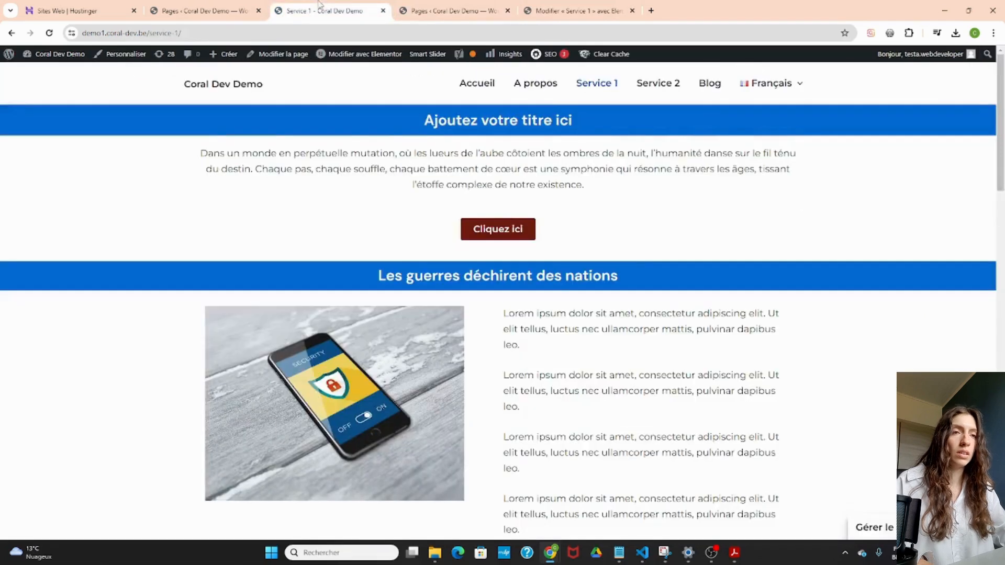
left_click(50, 33)
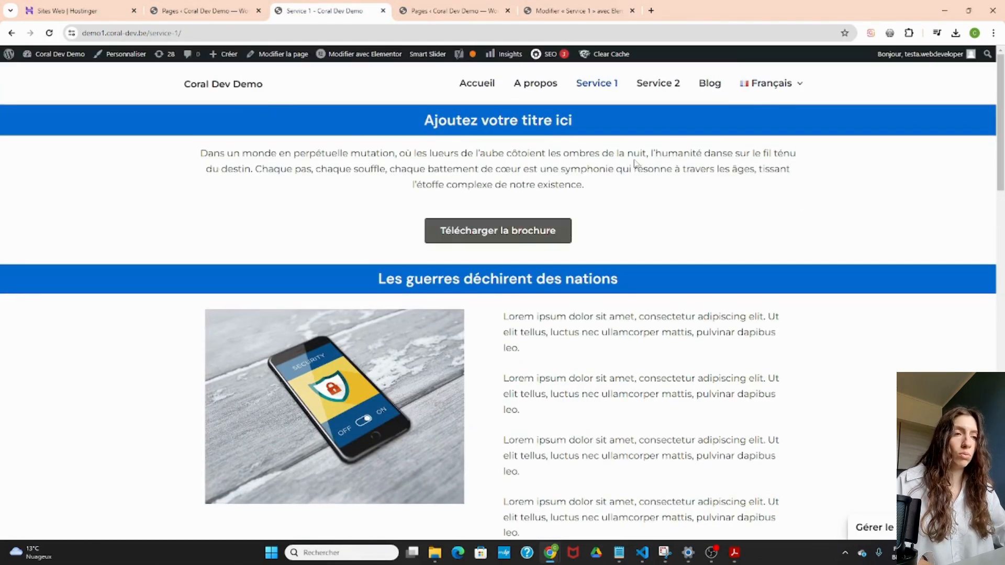
left_click(461, 239)
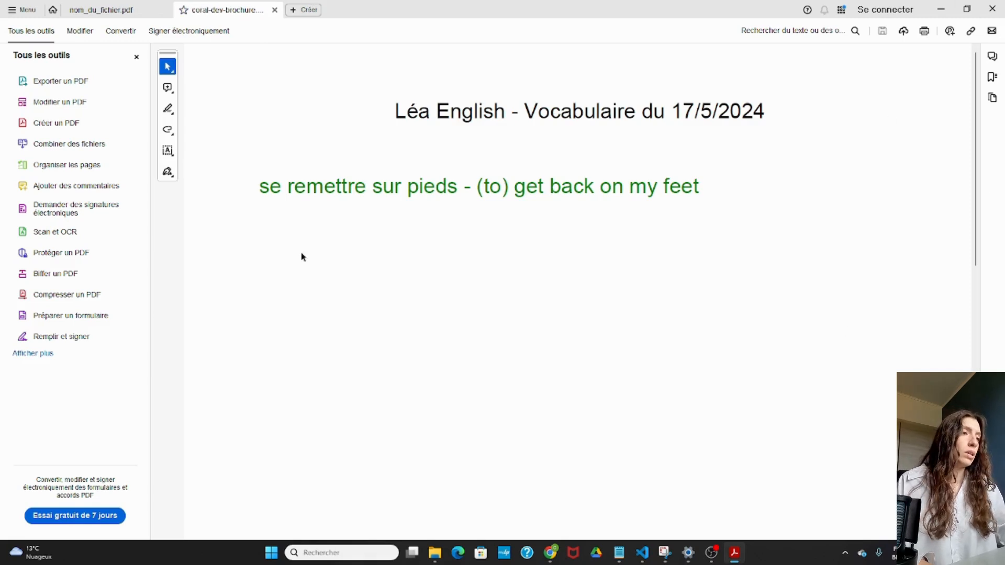
Close coral-dev-brochure.pdf and nom_du_fichier.pdf in Adobe Acrobat and return to the live Service 1 page
left_click(983, 6)
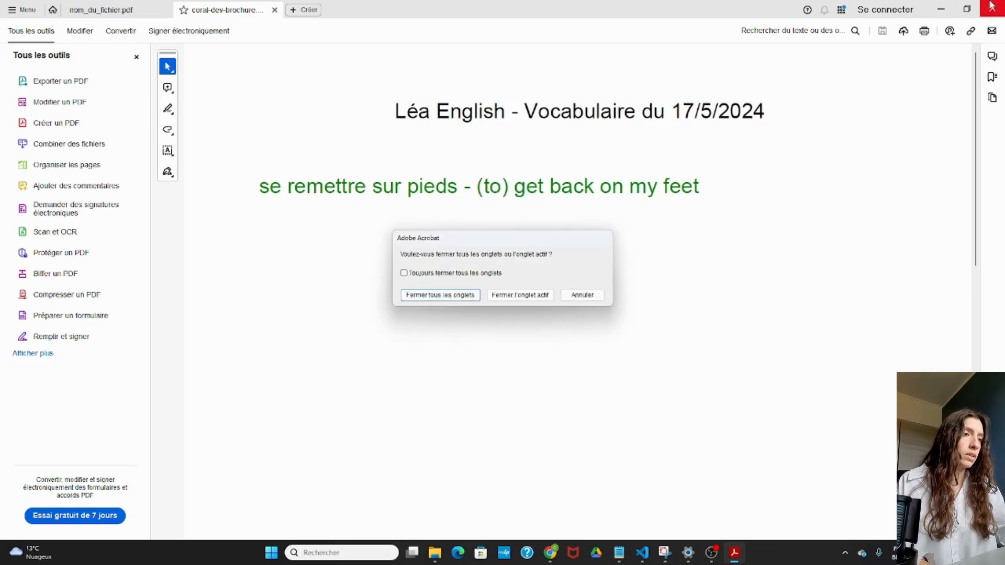
left_click(501, 296)
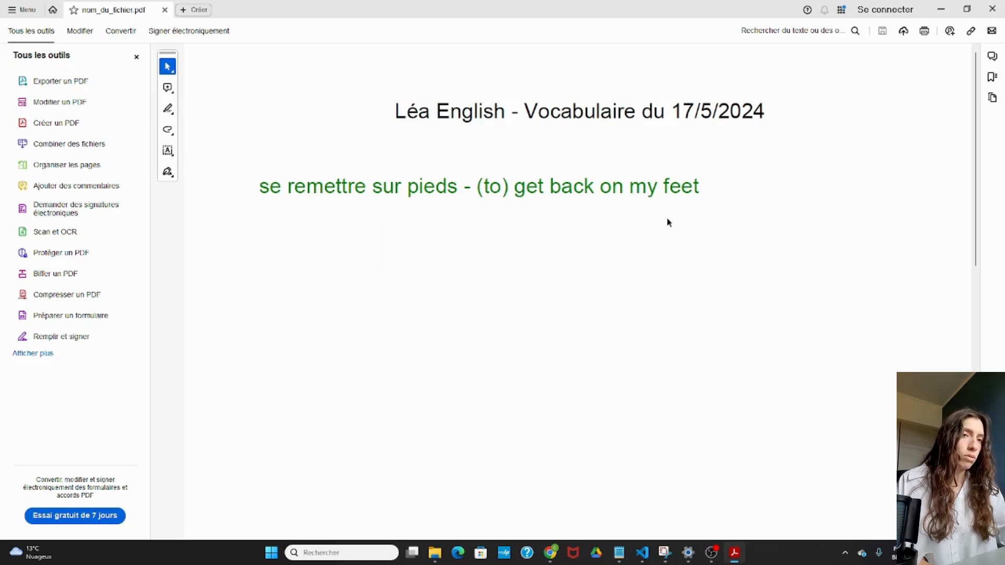
left_click(983, 16)
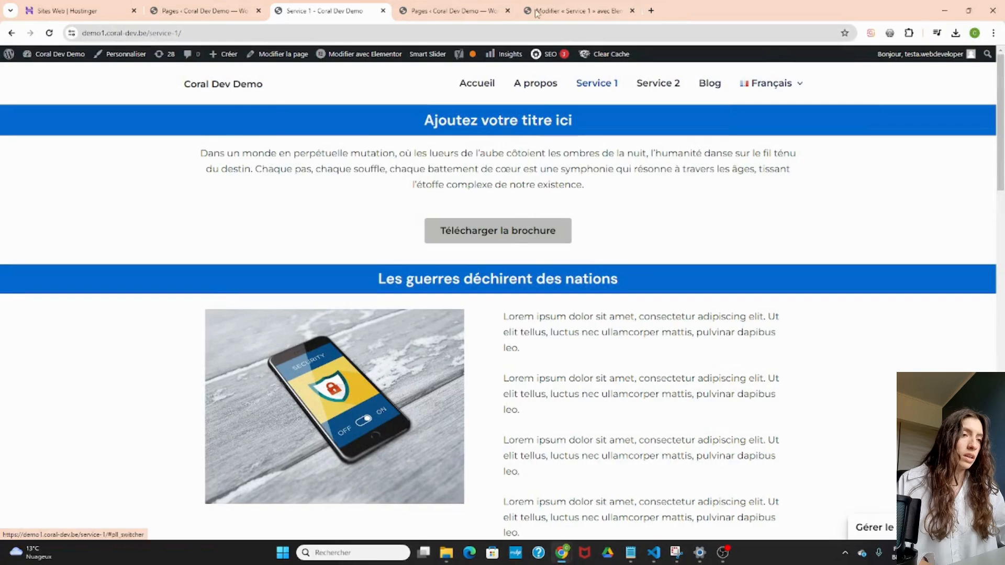